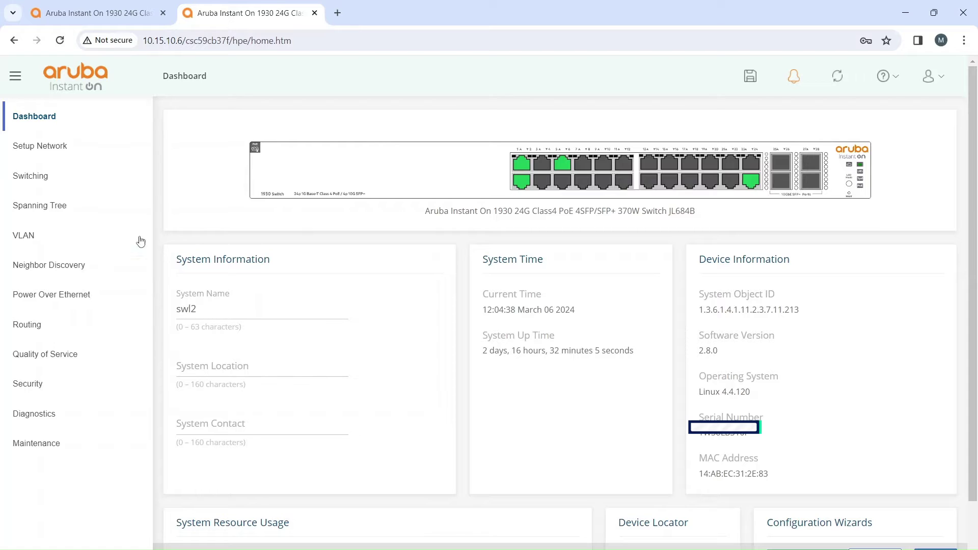
# Step: Open Switching > Trunk Configuration to list static trunks TRK 1–6
pyautogui.click(82, 187)
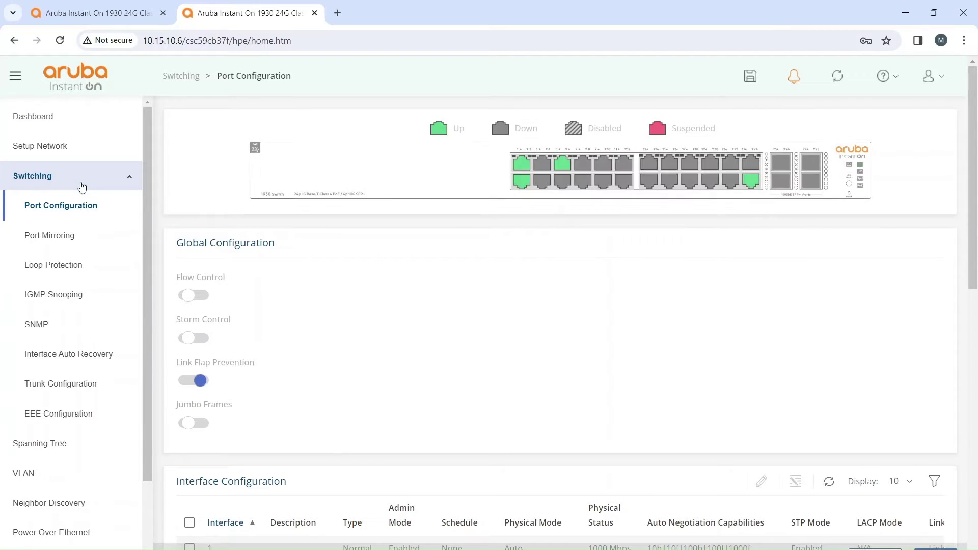
pyautogui.click(98, 377)
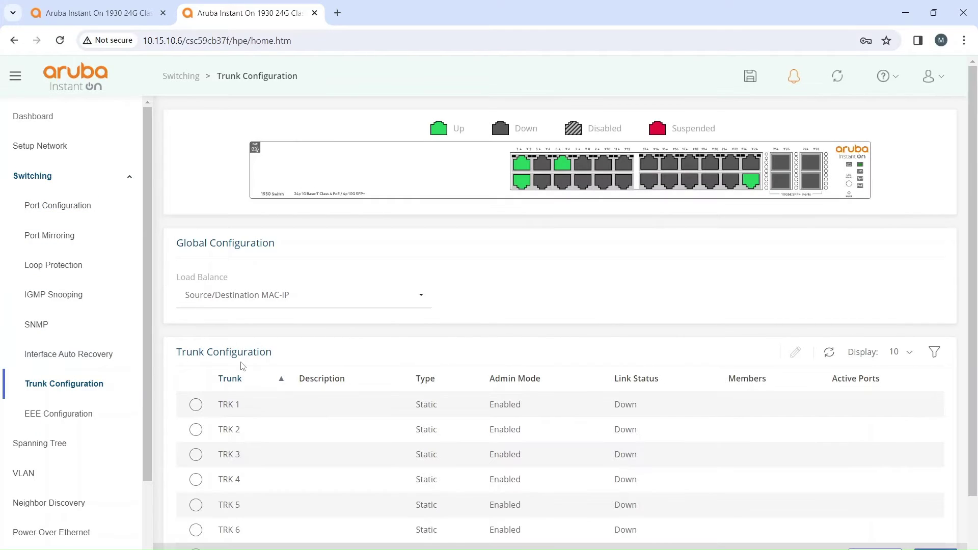
# Step: Edit trunk TRK 1 to add ports 1 and 2 as members and apply
pyautogui.click(195, 405)
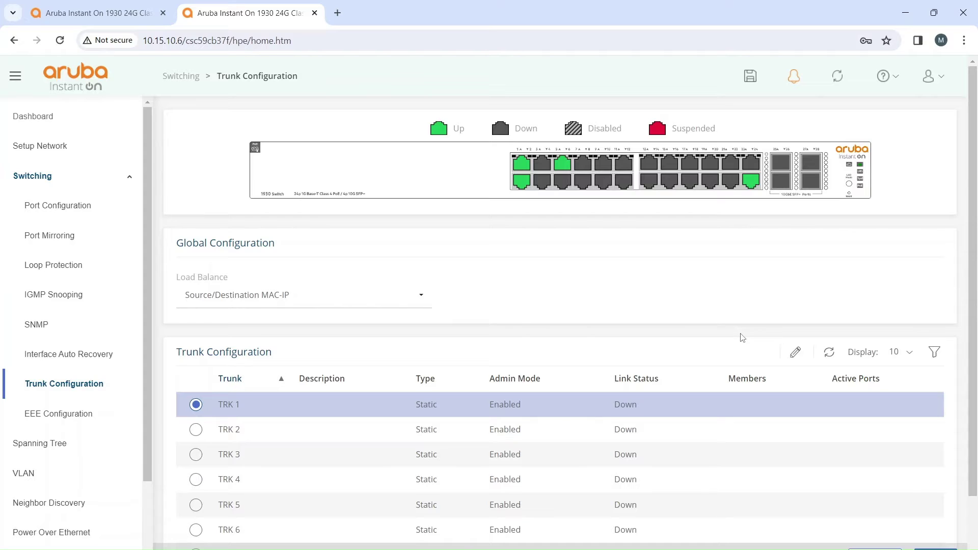
pyautogui.click(790, 352)
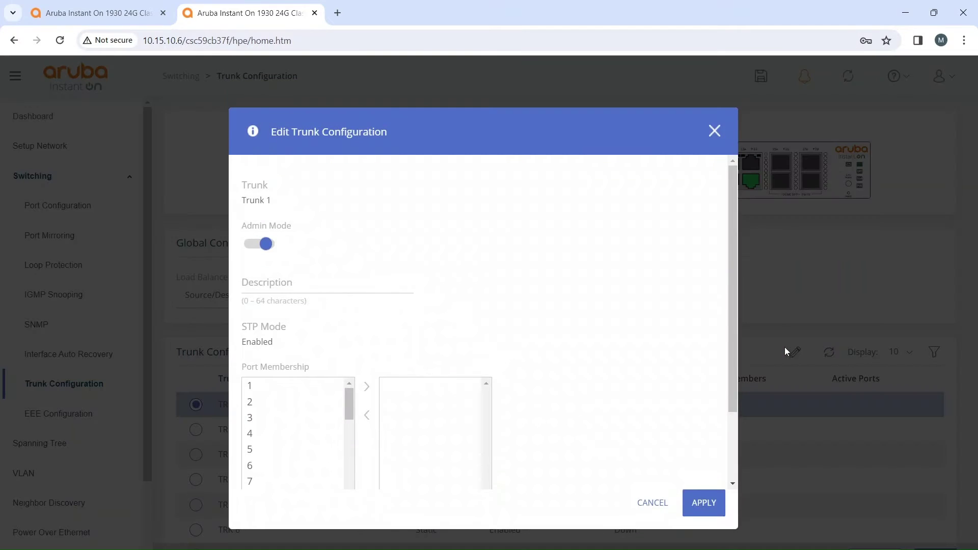
pyautogui.click(304, 386)
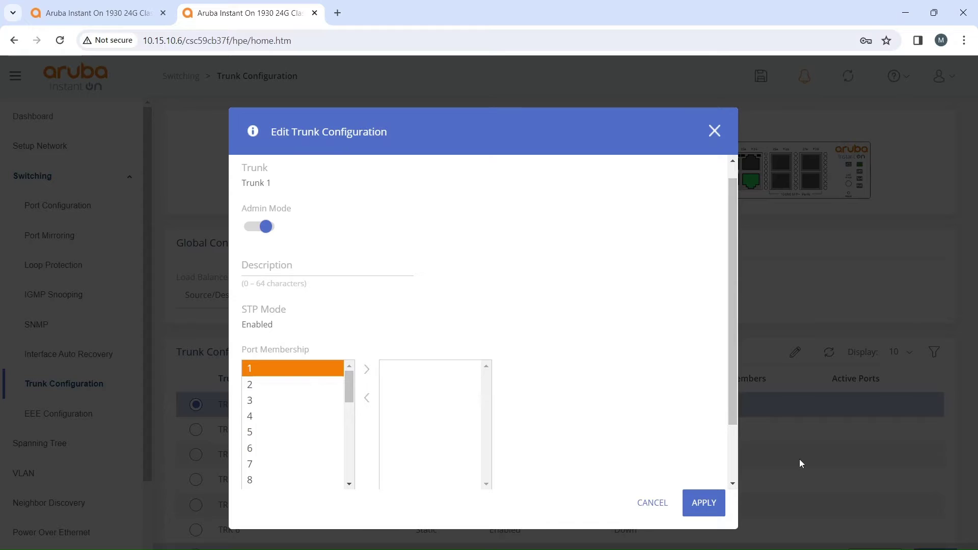
pyautogui.click(376, 379)
pyautogui.click(331, 373)
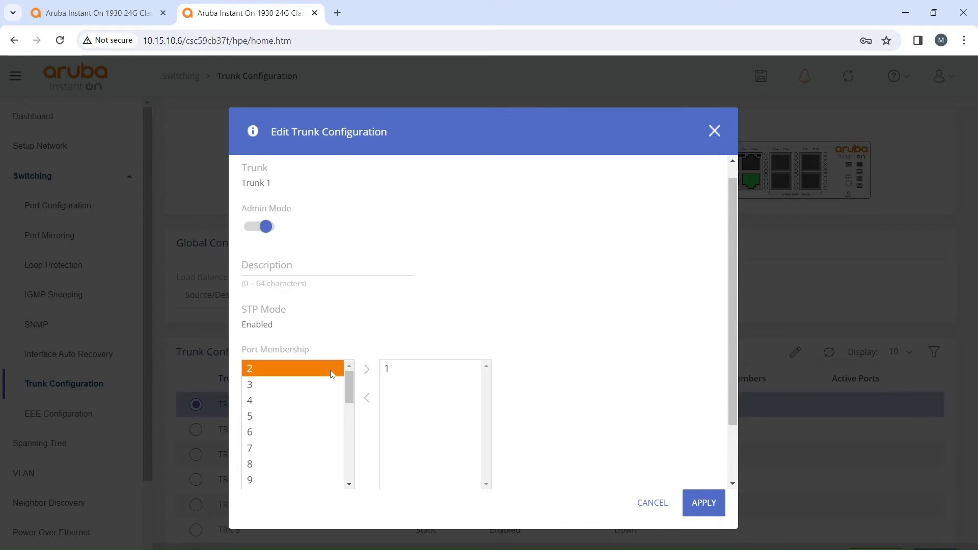
pyautogui.click(367, 370)
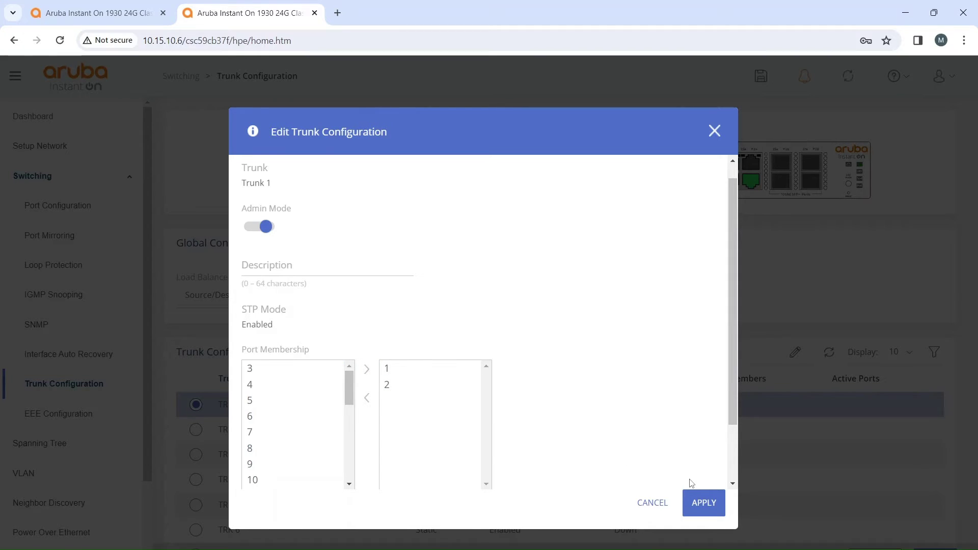
pyautogui.click(694, 502)
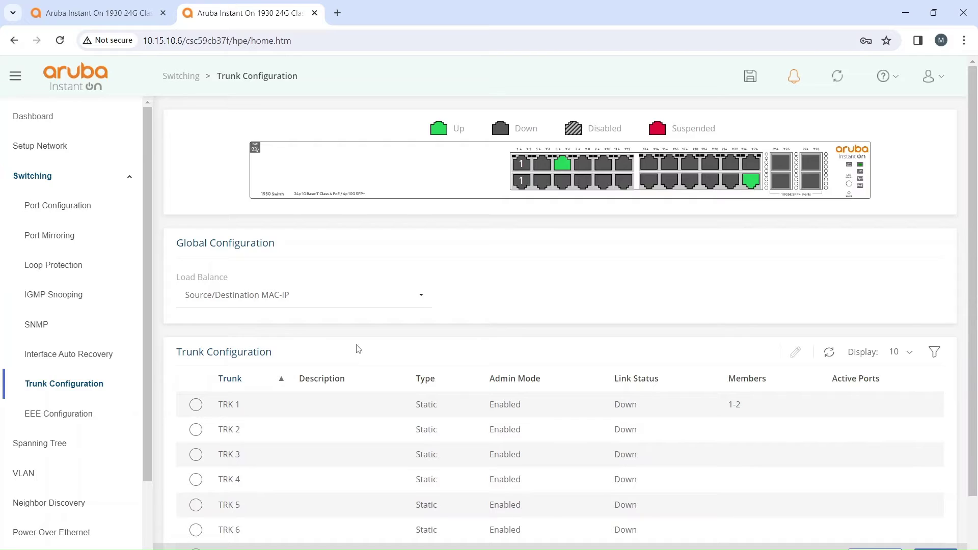
pyautogui.moveTo(531, 181)
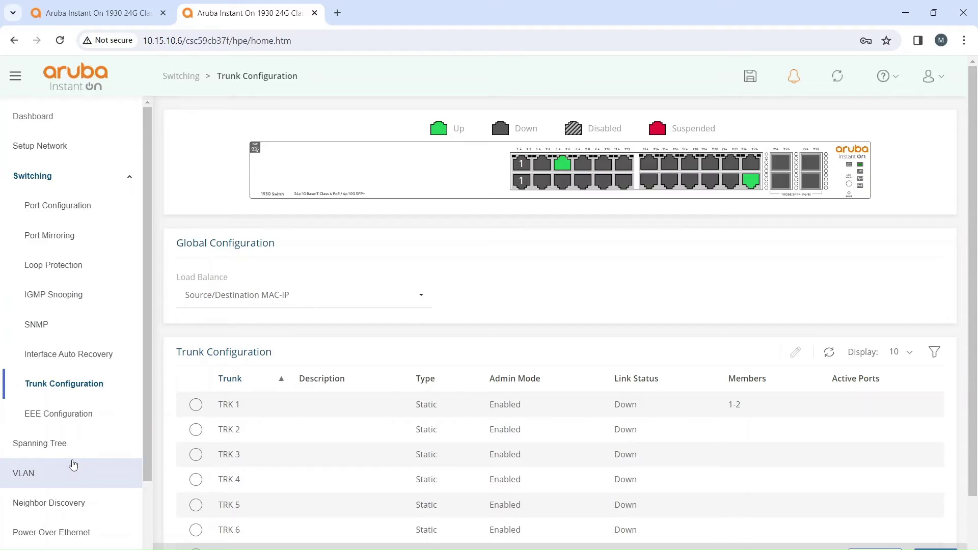
# Step: In VLAN Configuration, set TRK1 tagged VLANs to 1-3,10 with untagged None
pyautogui.click(73, 465)
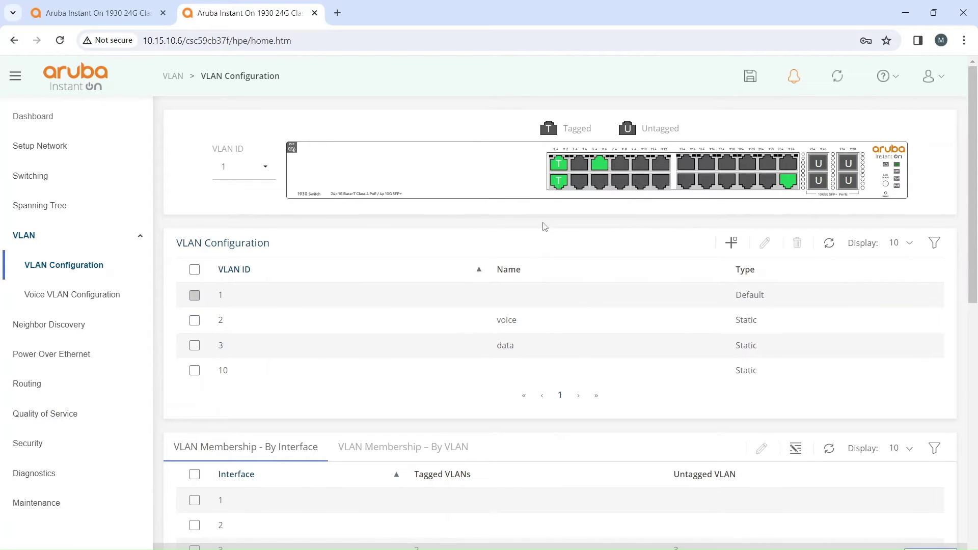
pyautogui.moveTo(559, 189)
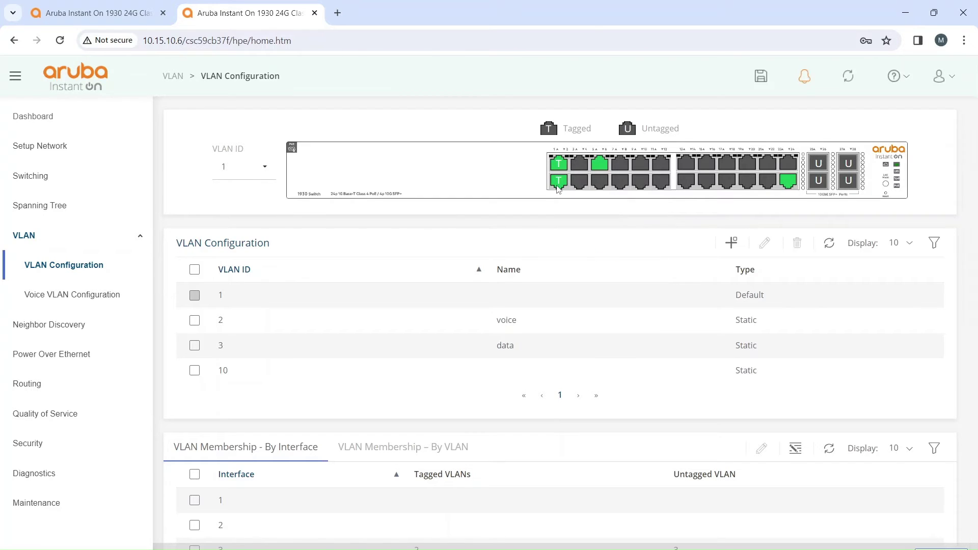
pyautogui.click(559, 189)
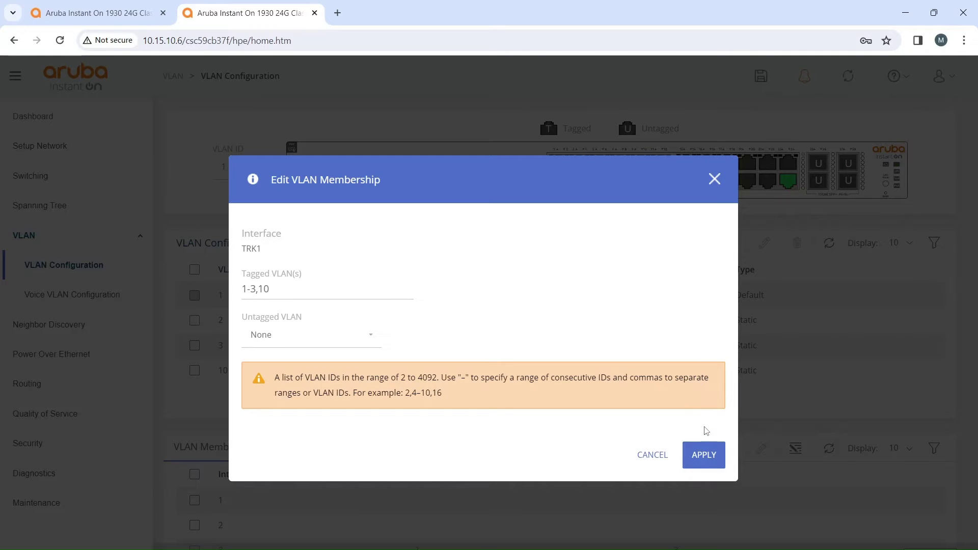
pyautogui.click(704, 453)
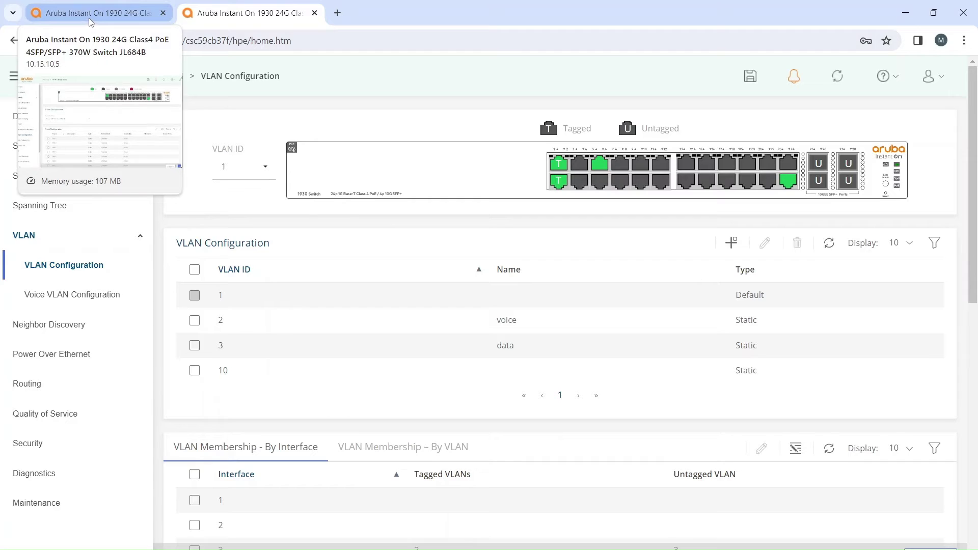
# Step: Switch to the other switch's management page and reload it to sign in
pyautogui.click(90, 19)
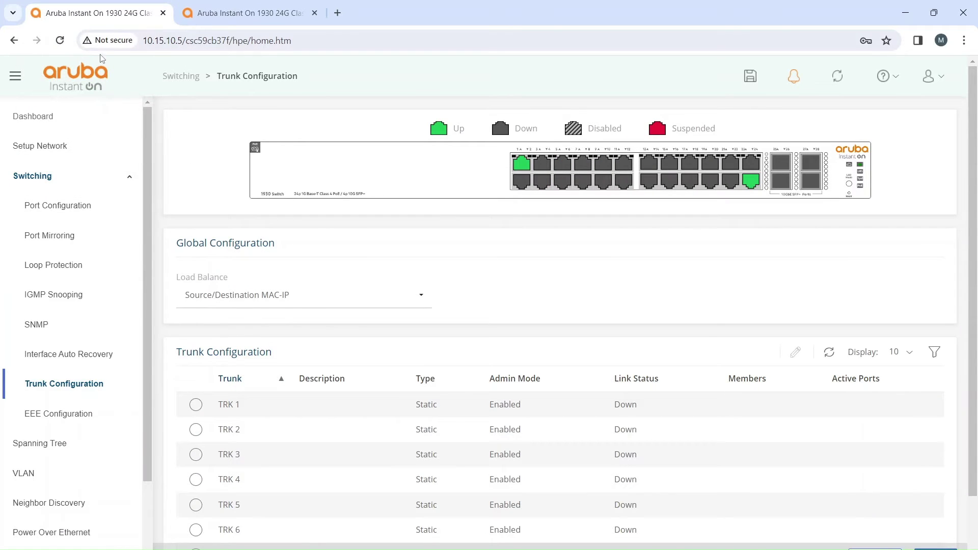
pyautogui.click(88, 125)
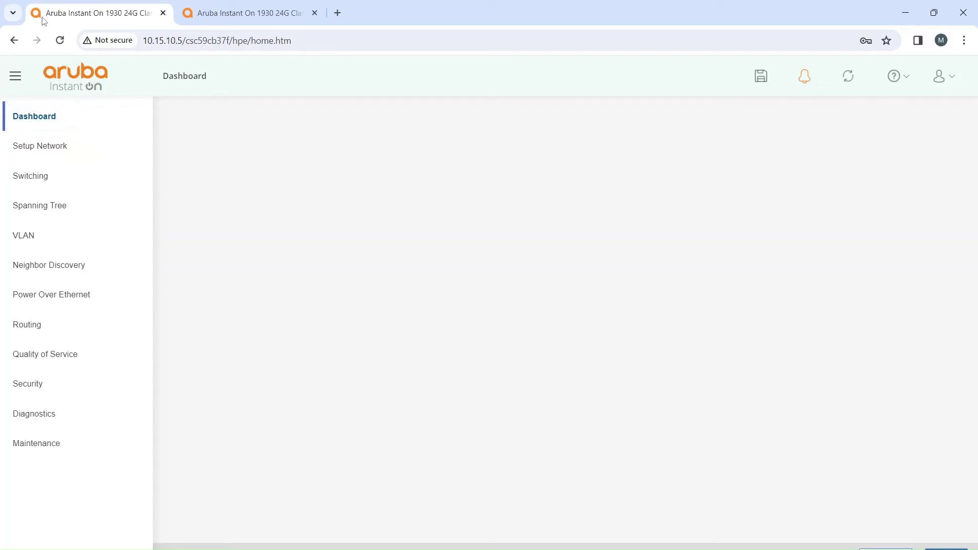
pyautogui.click(60, 41)
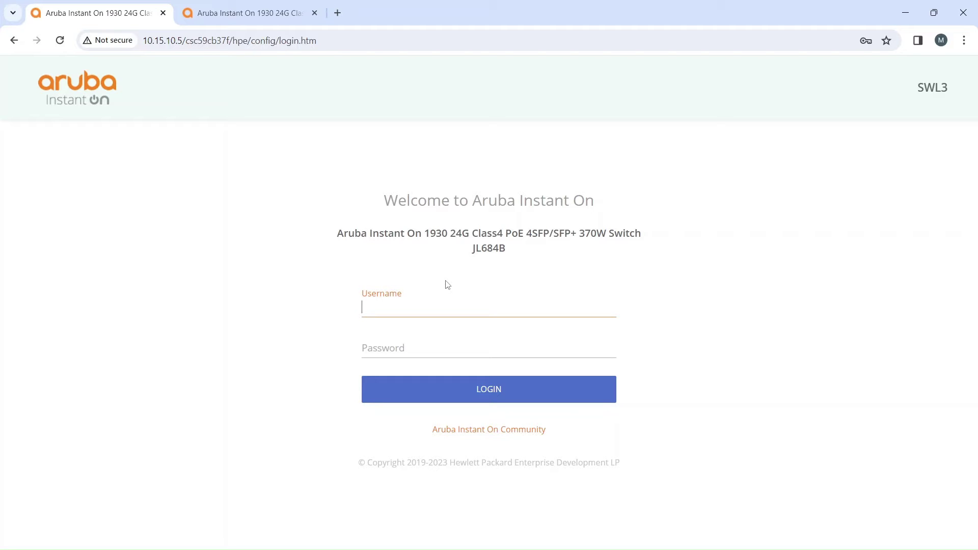
# Step: Log in with the admin username and password, then dismiss the password-change prompt
pyautogui.write('admin')
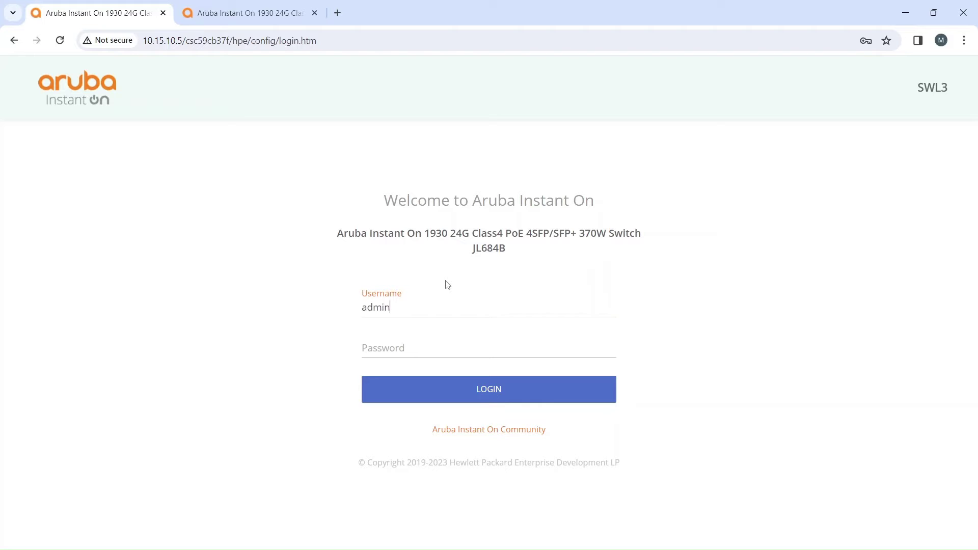
pyautogui.press('Tab')
pyautogui.write('••')
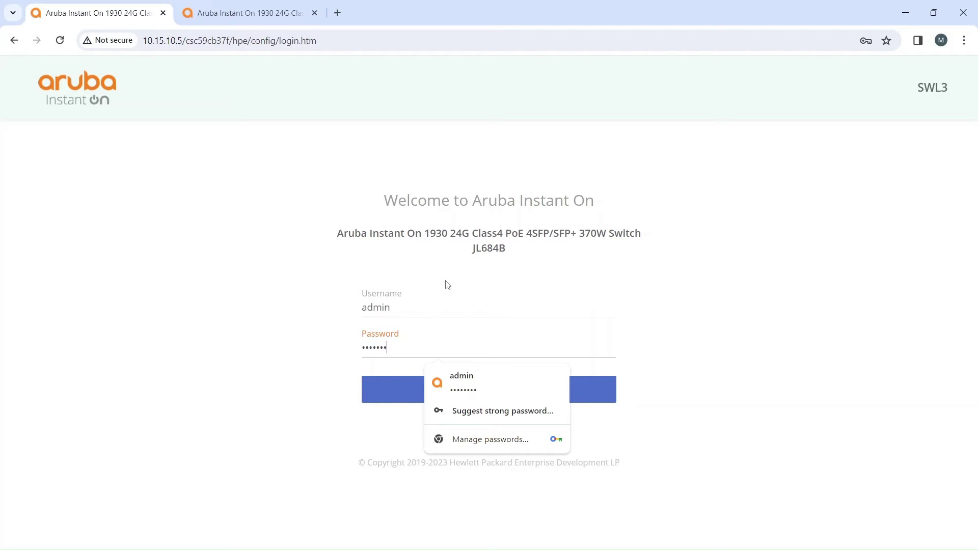
pyautogui.press('Return')
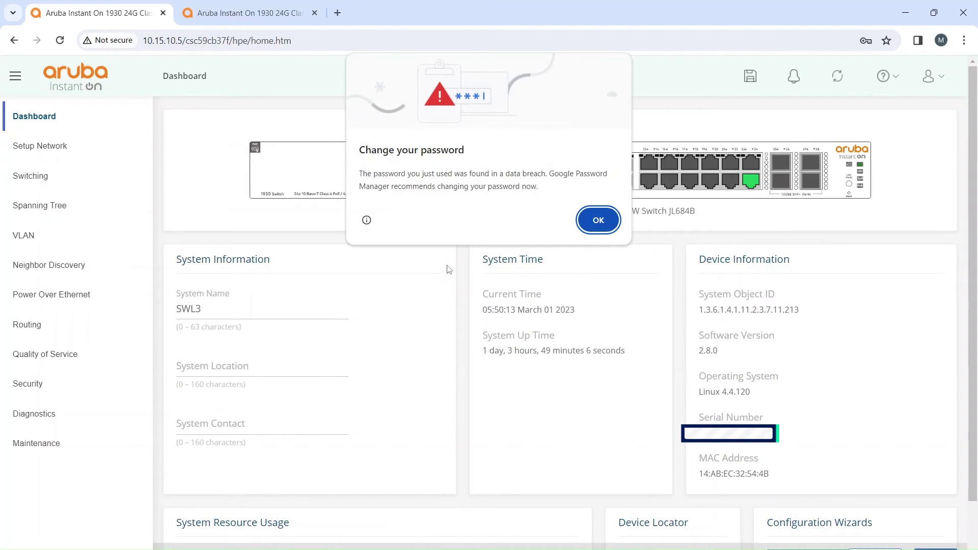
pyautogui.click(613, 229)
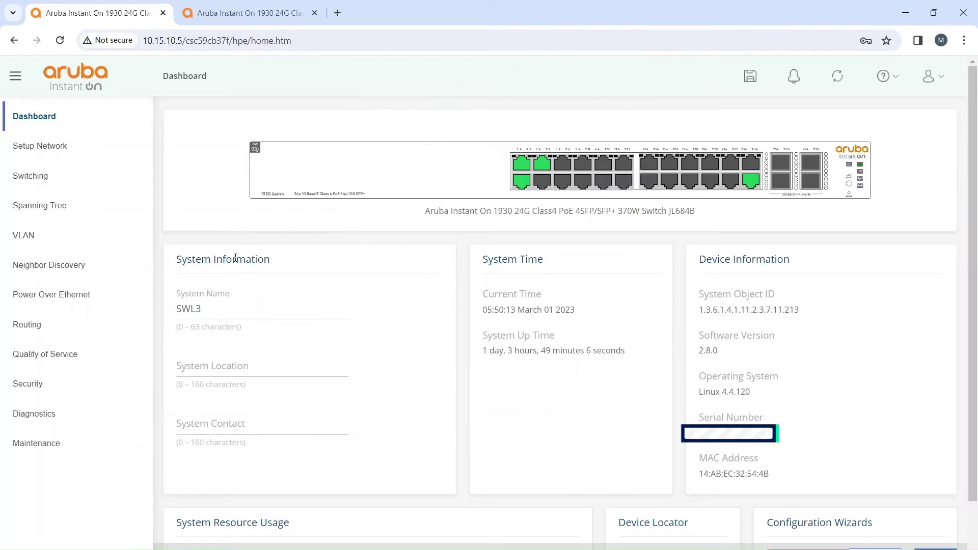
# Step: Review SWL3's voice, data and mgmt VLANs, then return to its Trunk Configuration page
pyautogui.click(64, 174)
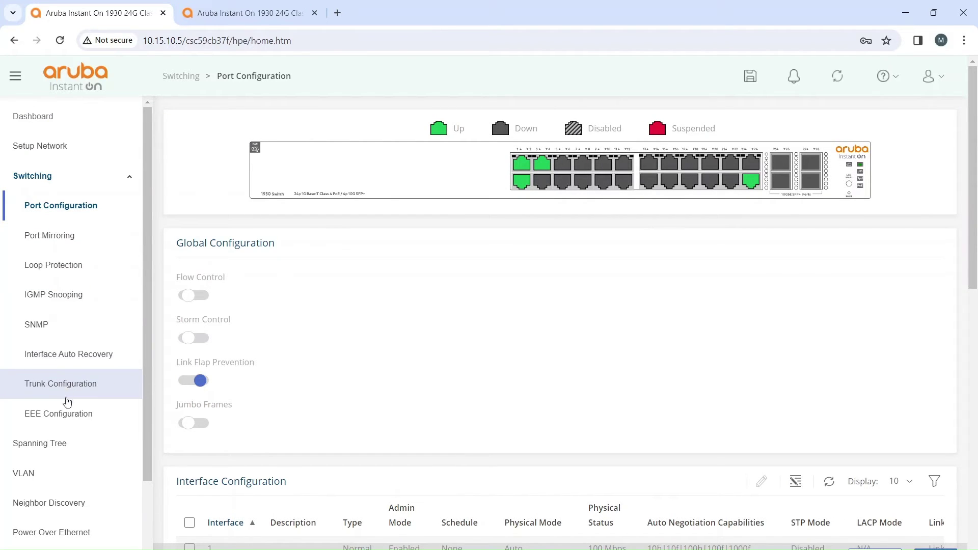
pyautogui.click(61, 480)
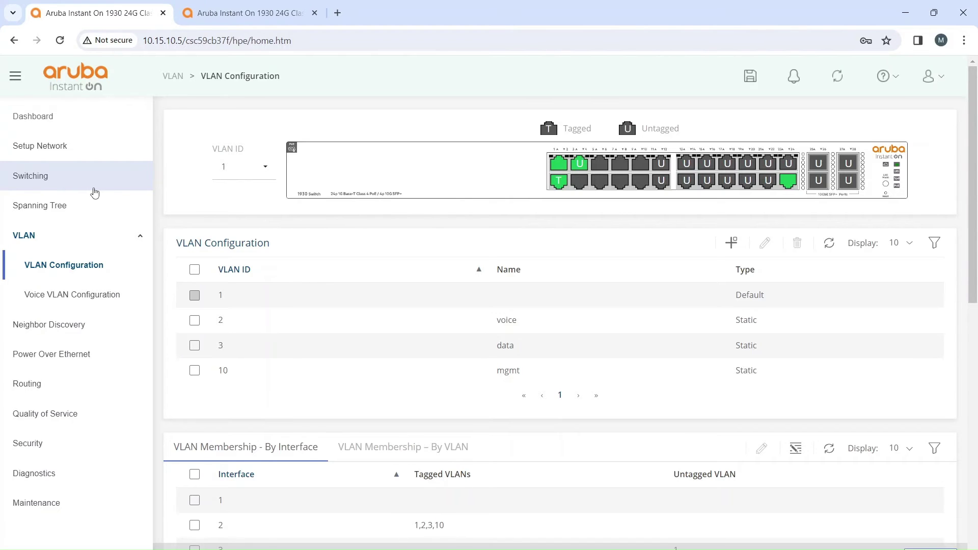
pyautogui.click(94, 192)
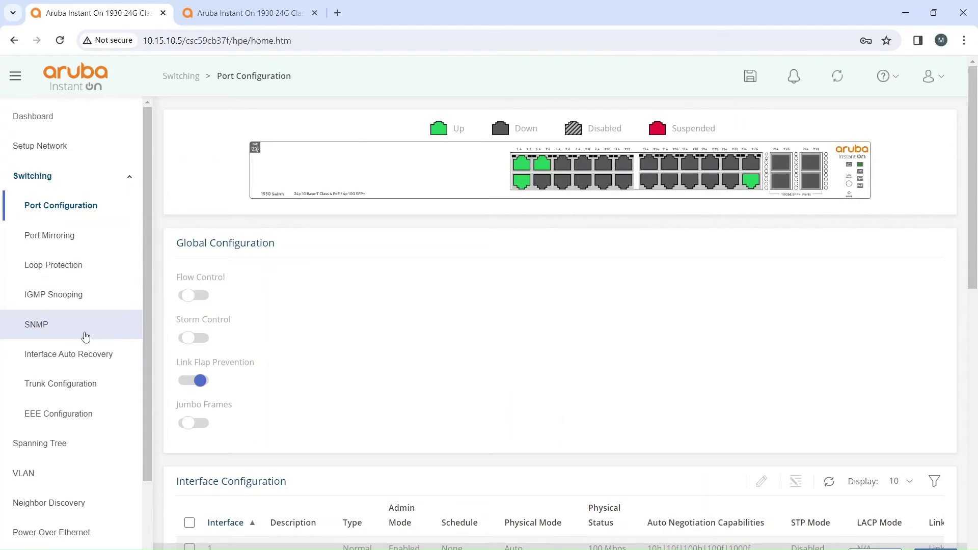
pyautogui.click(85, 383)
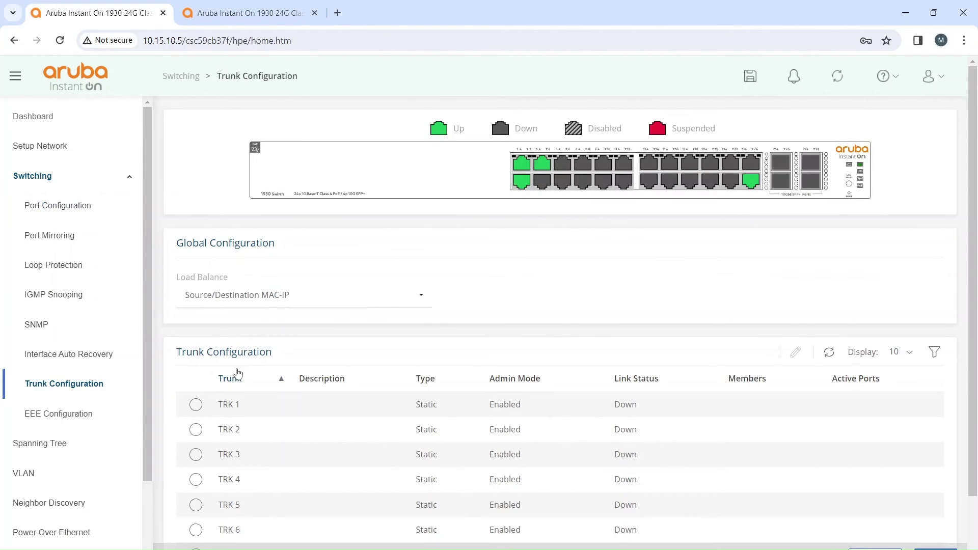
# Step: On SWL3, add ports 2 and 3 as members of trunk TRK 1 and apply
pyautogui.click(197, 405)
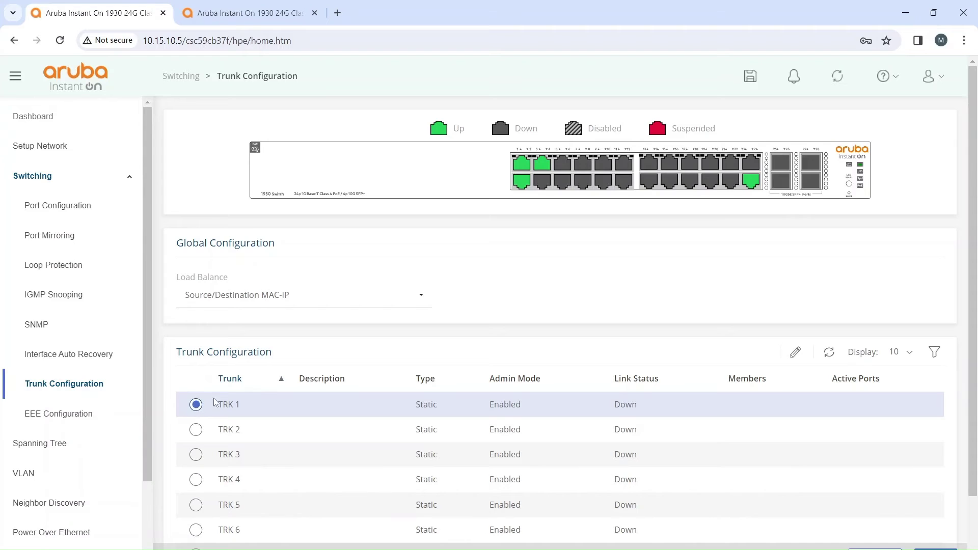
pyautogui.click(782, 356)
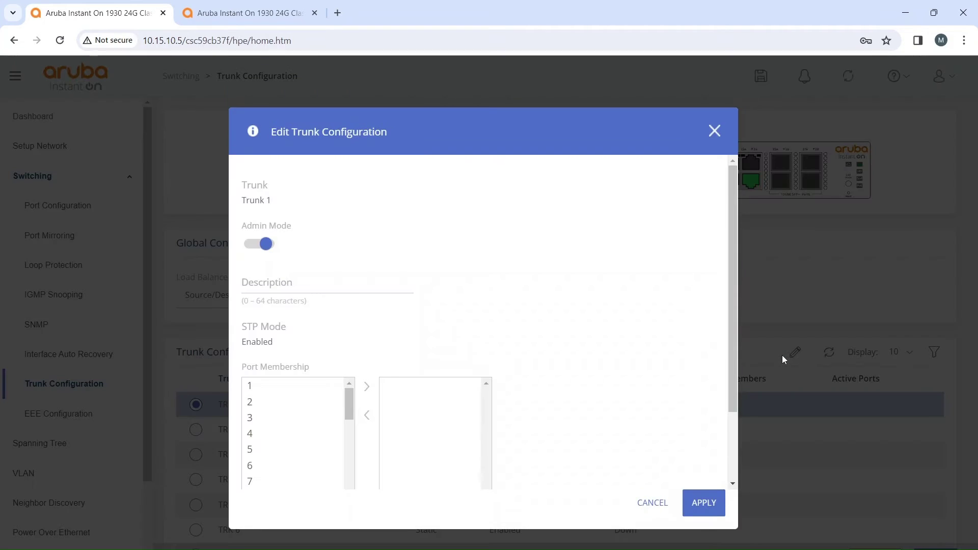
pyautogui.click(286, 406)
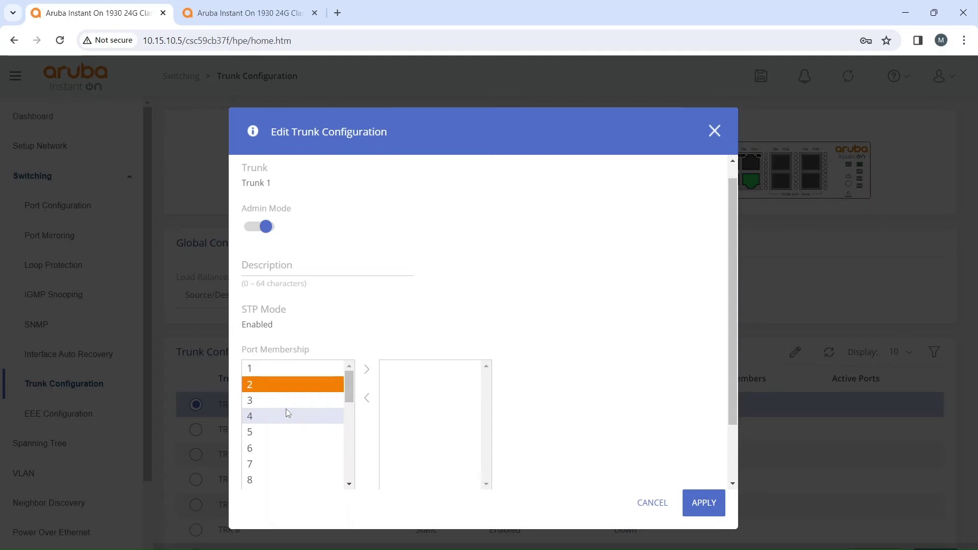
pyautogui.click(374, 377)
pyautogui.click(331, 396)
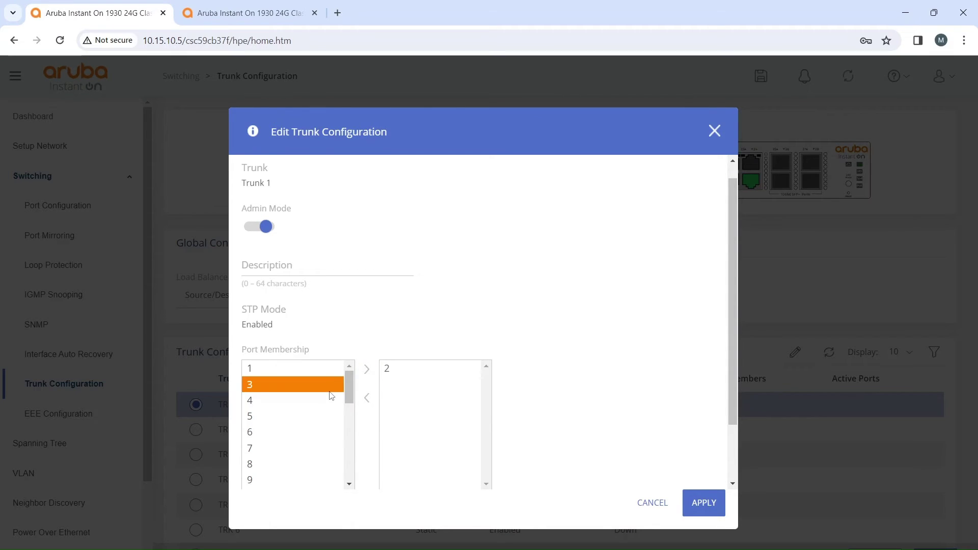
pyautogui.click(377, 370)
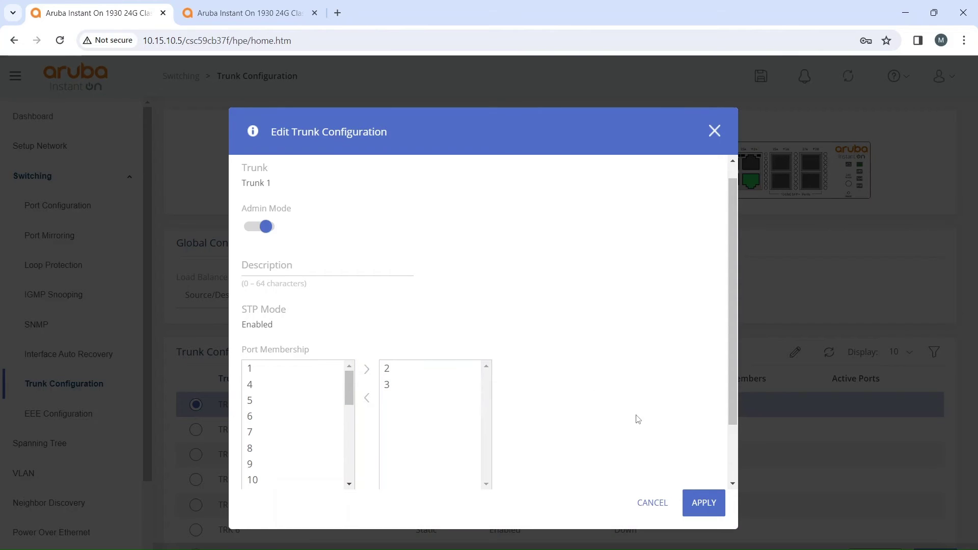
pyautogui.click(699, 490)
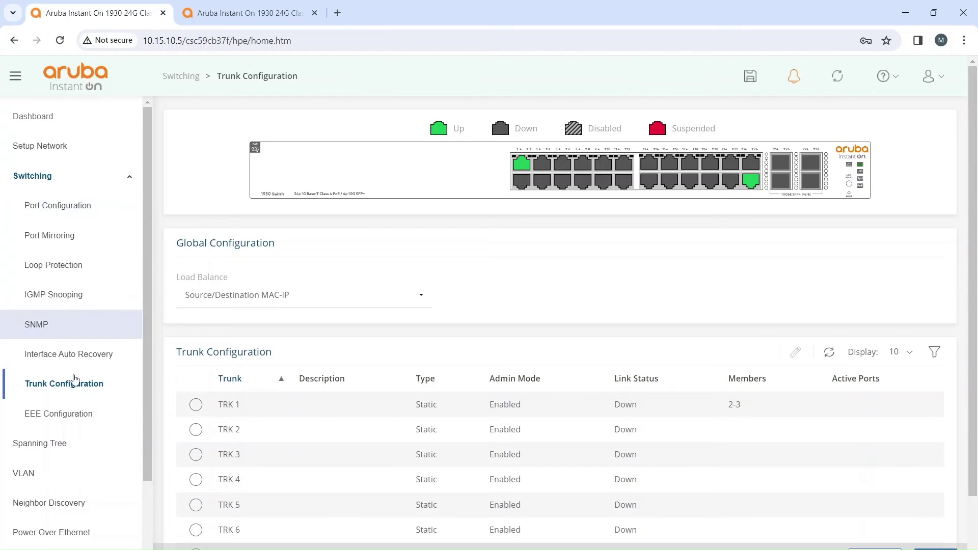
# Step: Check port status in VLAN Configuration, then verify TRK 1 shows Link Up on ports 2-3
pyautogui.click(82, 481)
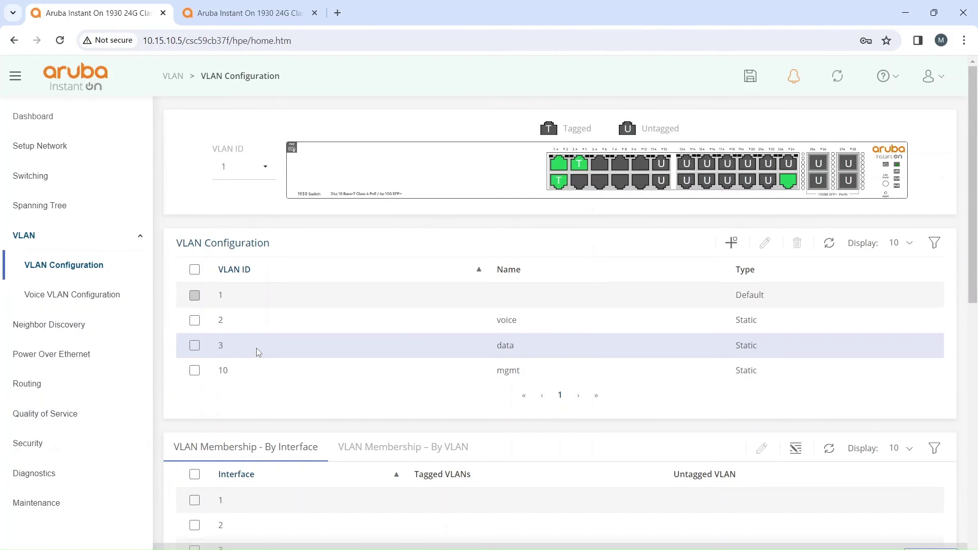
pyautogui.moveTo(567, 185)
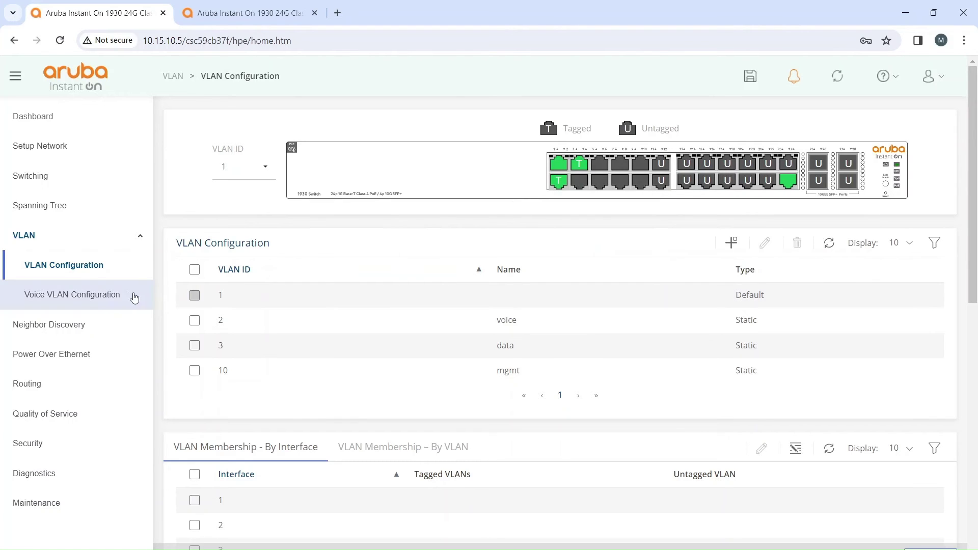
pyautogui.click(37, 185)
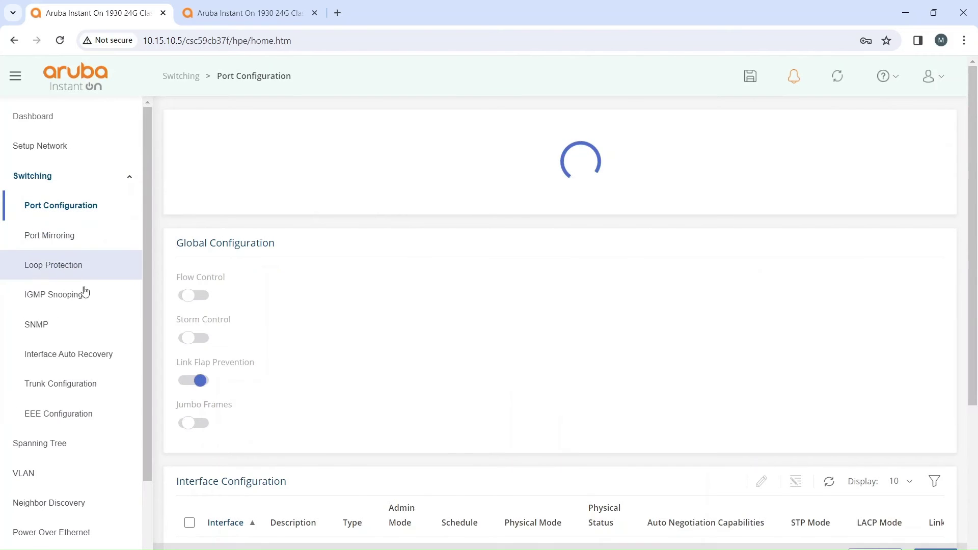
pyautogui.click(85, 383)
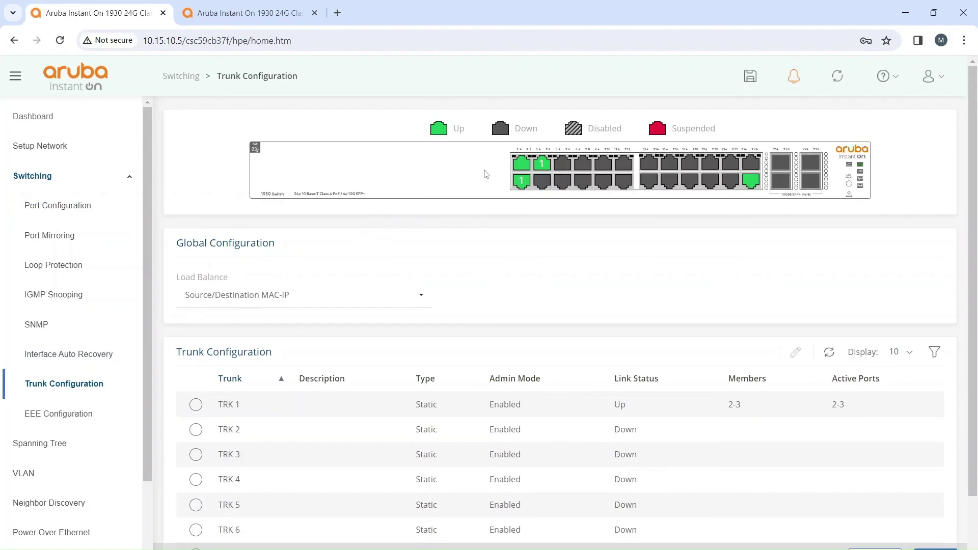
pyautogui.moveTo(523, 183)
# Step: Rerun ping 10.15.3.31 in Command Prompt for 4/4 replies, then return to the browser
pyautogui.click(603, 510)
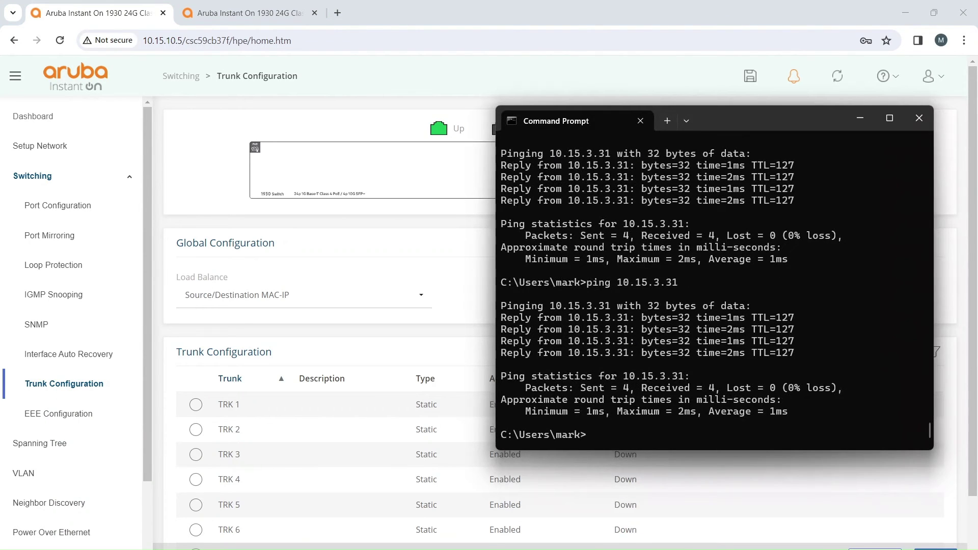
pyautogui.press('Up')
pyautogui.press('Return')
pyautogui.click(339, 244)
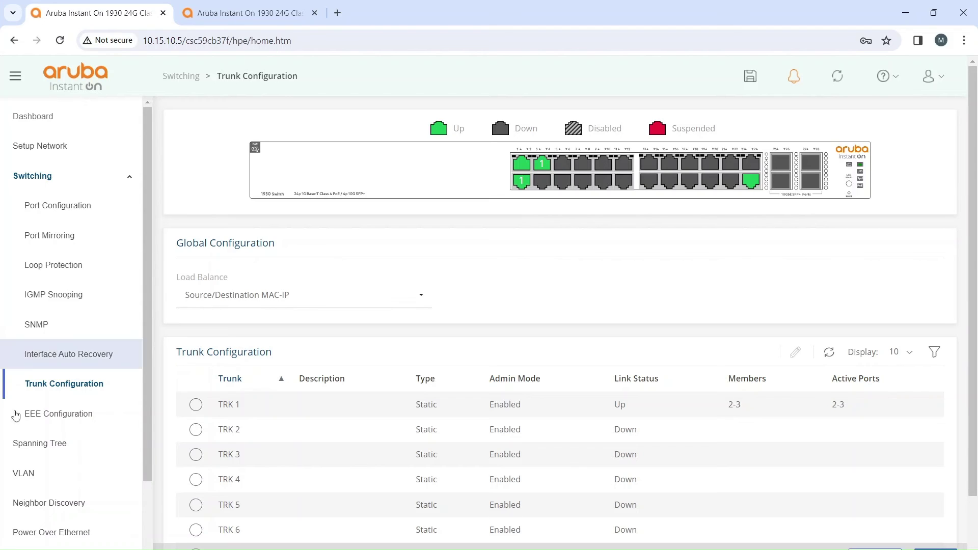
# Step: Refresh the trunk table, showing TRK 1 still up with only port 2 active
pyautogui.click(48, 200)
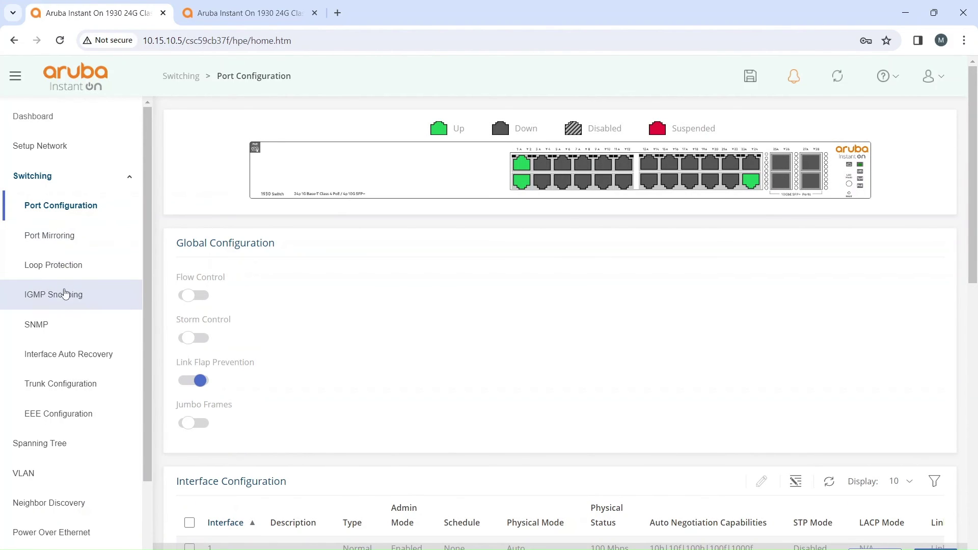
pyautogui.click(60, 386)
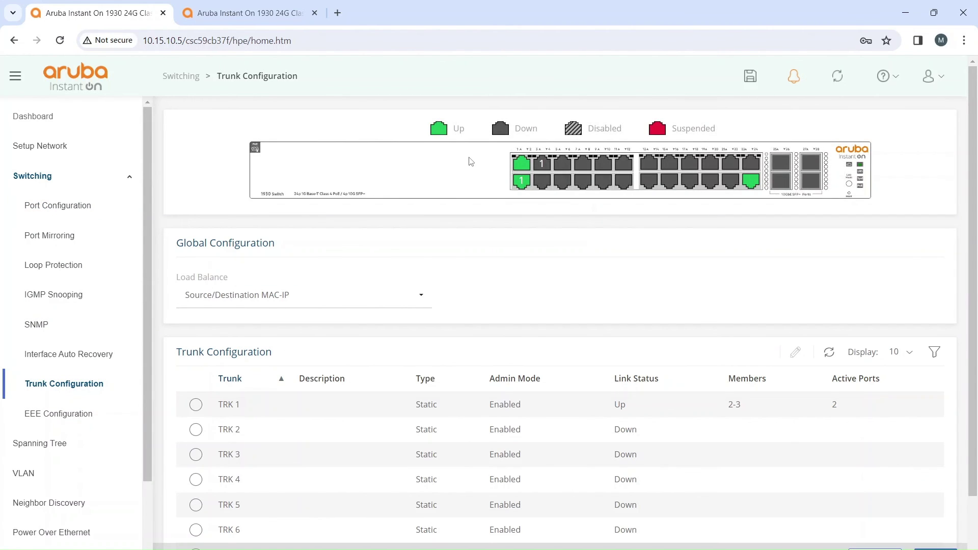
pyautogui.moveTo(554, 159)
# Step: Repeat ping 10.15.3.31 in Command Prompt with only one trunk port active
pyautogui.click(601, 531)
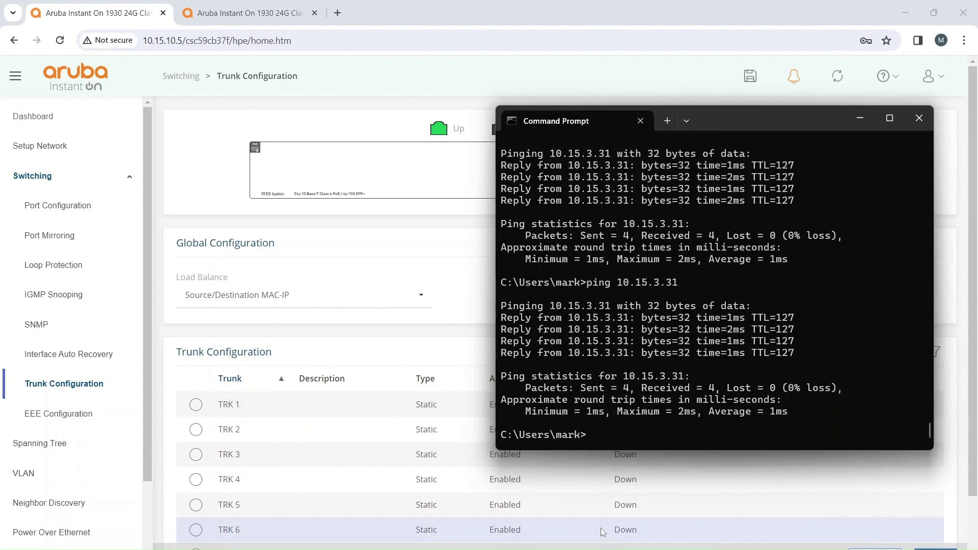
pyautogui.press('Up')
pyautogui.press('Return')
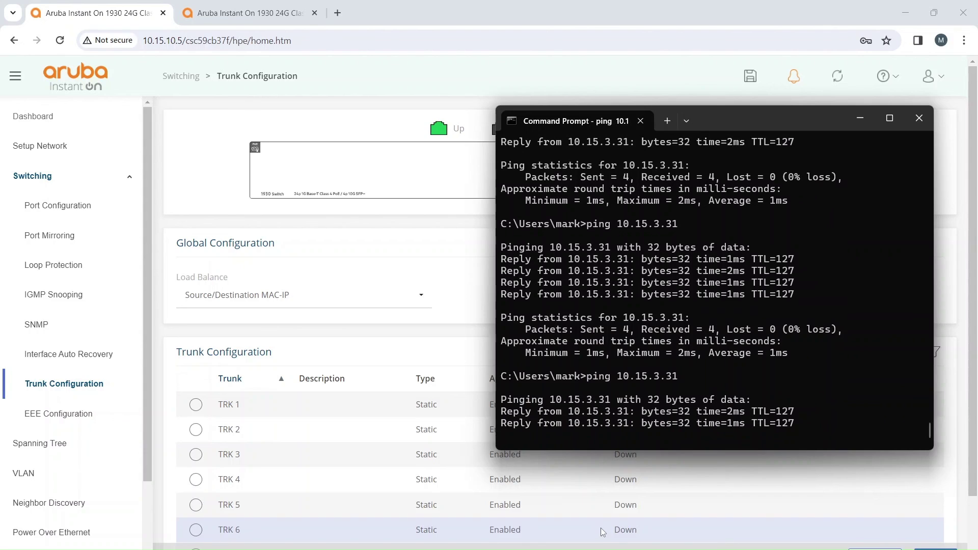